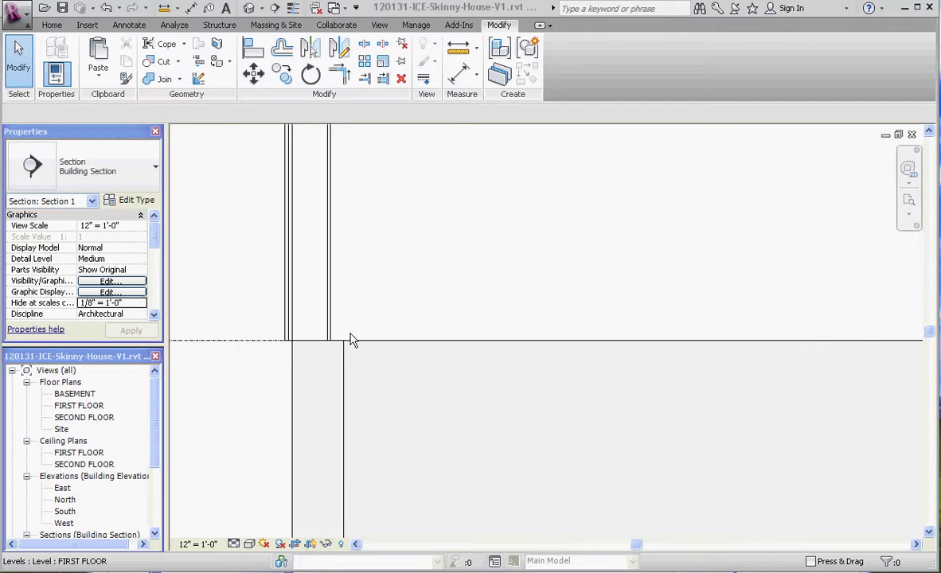
Step: Zoom in and out on Section 1, still at its 12" = 1'-0" scale
{"action": "scroll", "coordinate": [339, 246], "scroll_direction": "down", "scroll_amount": 3}
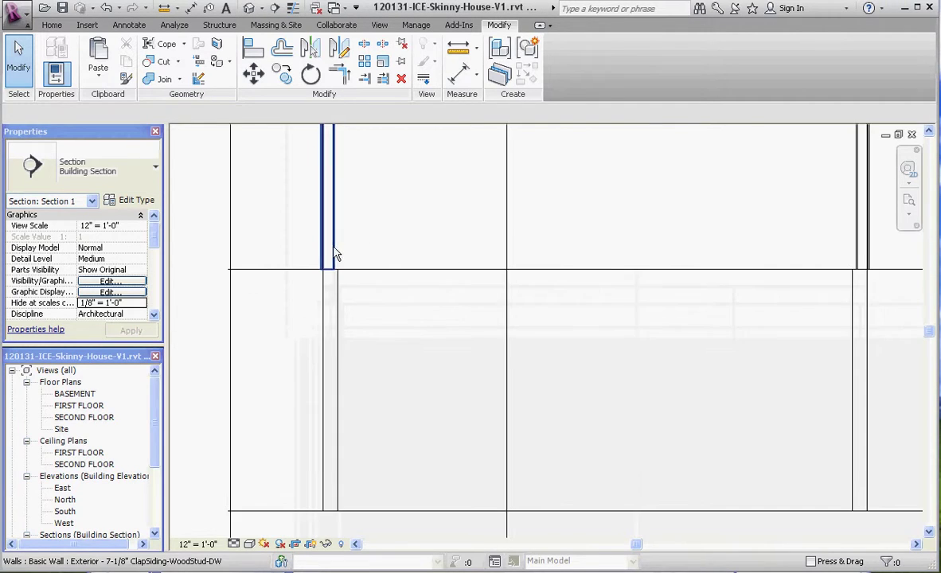
{"action": "scroll", "coordinate": [376, 444], "scroll_direction": "down", "scroll_amount": 3}
{"action": "scroll", "coordinate": [361, 422], "scroll_direction": "up", "scroll_amount": 4}
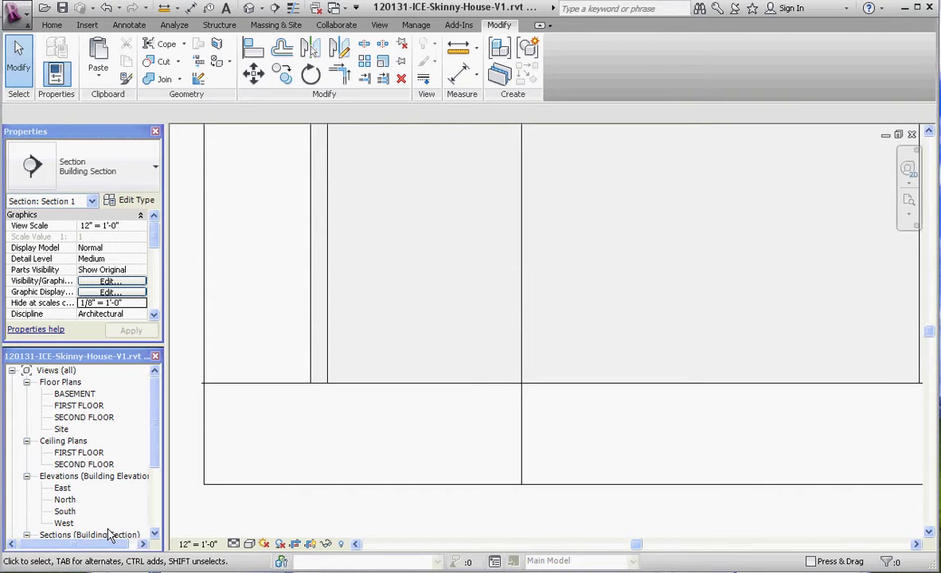
Step: Set Section 1 to 1/8" = 1'-0" and zoom to inspect the walls across all three levels
{"action": "left_click", "coordinate": [195, 545]}
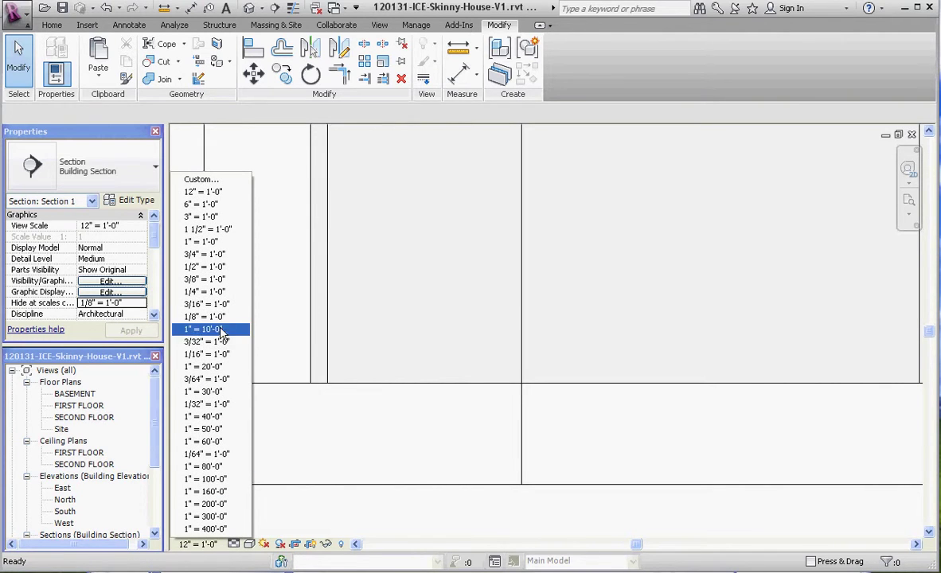
{"action": "left_click", "coordinate": [221, 318]}
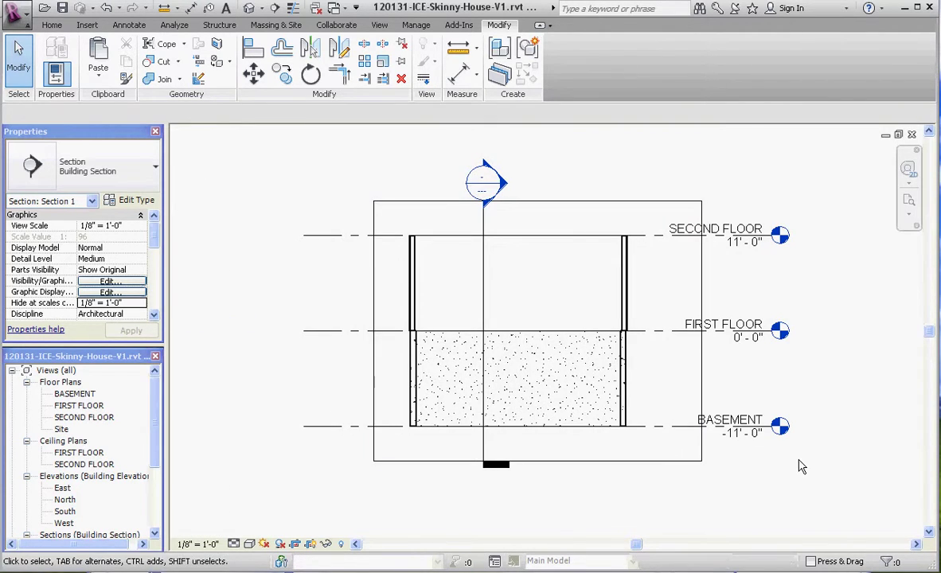
{"action": "scroll", "coordinate": [655, 415], "scroll_direction": "up", "scroll_amount": 3}
{"action": "scroll", "coordinate": [653, 410], "scroll_direction": "down", "scroll_amount": 3}
{"action": "scroll", "coordinate": [637, 299], "scroll_direction": "up", "scroll_amount": 1}
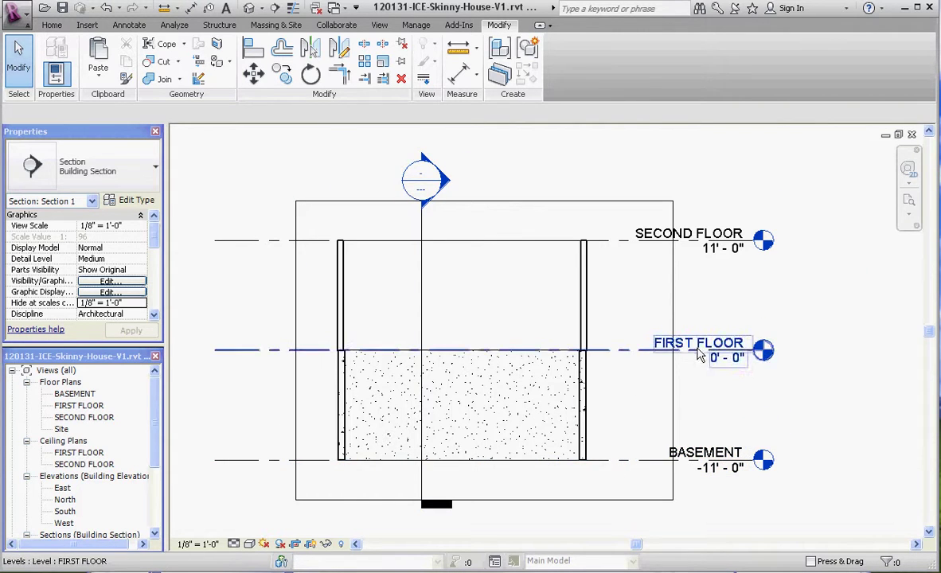
{"action": "scroll", "coordinate": [553, 317], "scroll_direction": "up", "scroll_amount": 3}
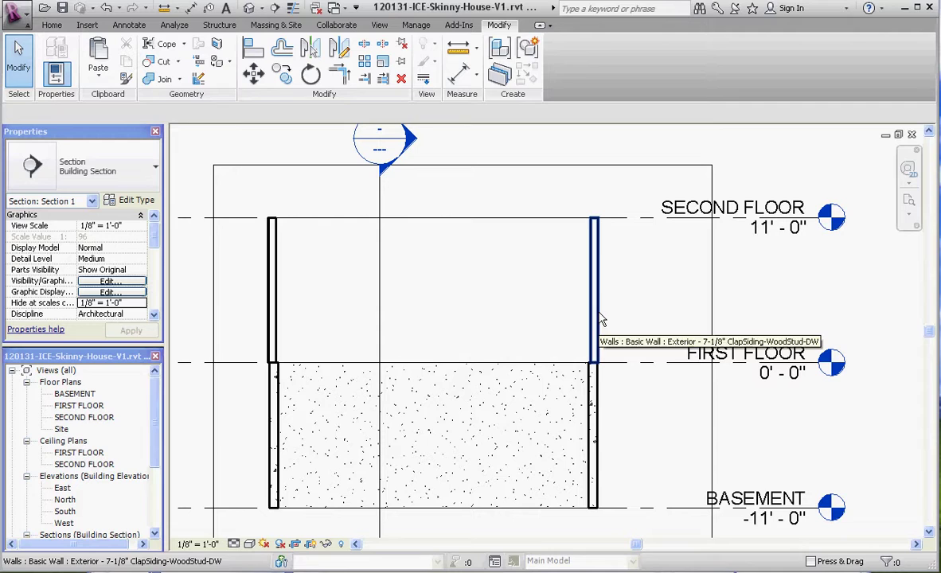
{"action": "scroll", "coordinate": [607, 291], "scroll_direction": "down", "scroll_amount": 2}
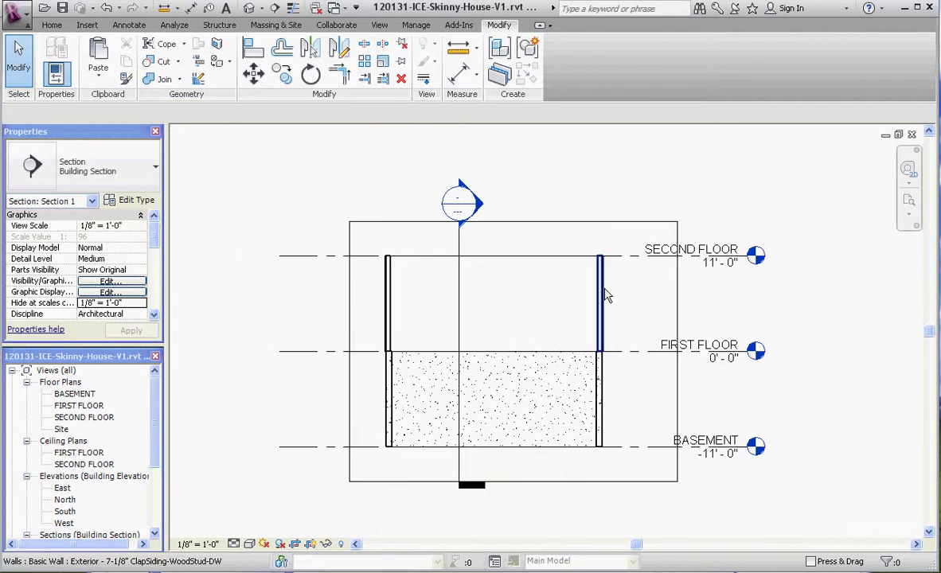
{"action": "scroll", "coordinate": [608, 290], "scroll_direction": "up", "scroll_amount": 1}
{"action": "scroll", "coordinate": [328, 380], "scroll_direction": "up", "scroll_amount": 4}
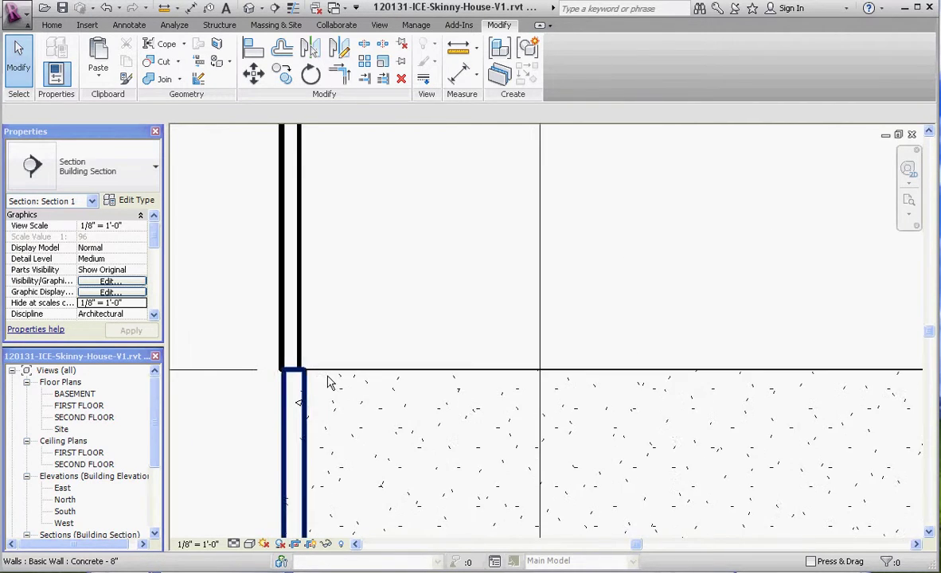
{"action": "scroll", "coordinate": [328, 252], "scroll_direction": "down", "scroll_amount": 4}
{"action": "scroll", "coordinate": [392, 458], "scroll_direction": "up", "scroll_amount": 1}
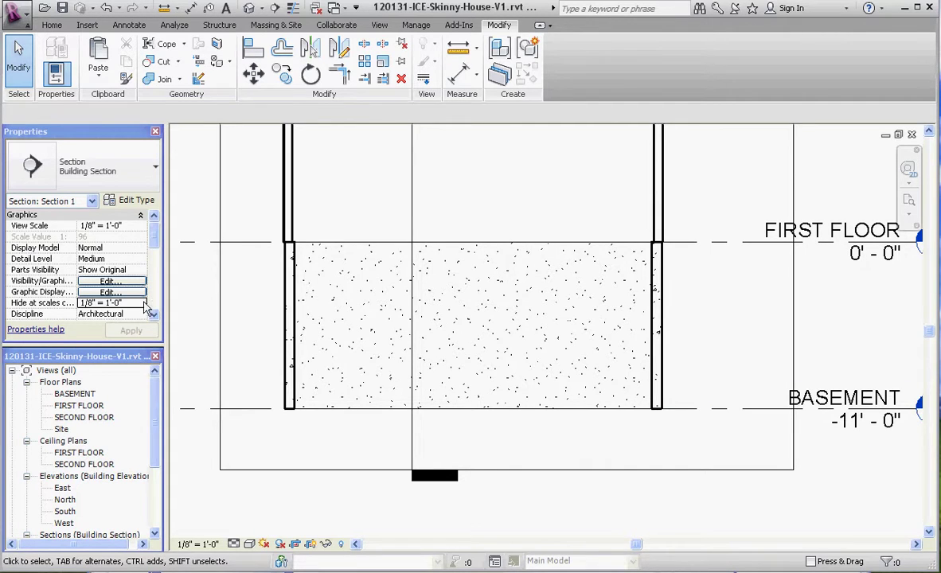
Step: Open the BASEMENT floor plan at 1/8" = 1'-0" and zoom to its concrete walls
{"action": "double_click", "coordinate": [74, 393]}
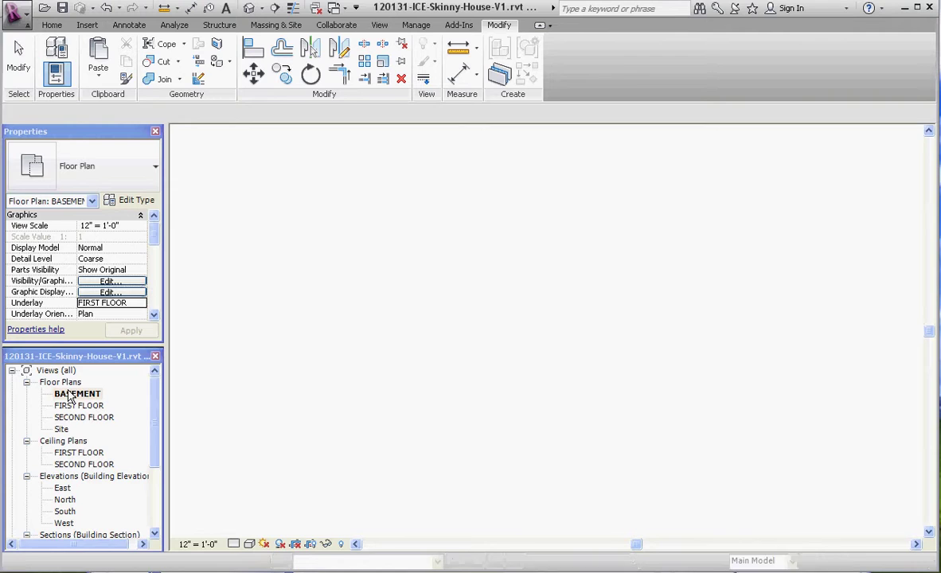
{"action": "left_click", "coordinate": [198, 544]}
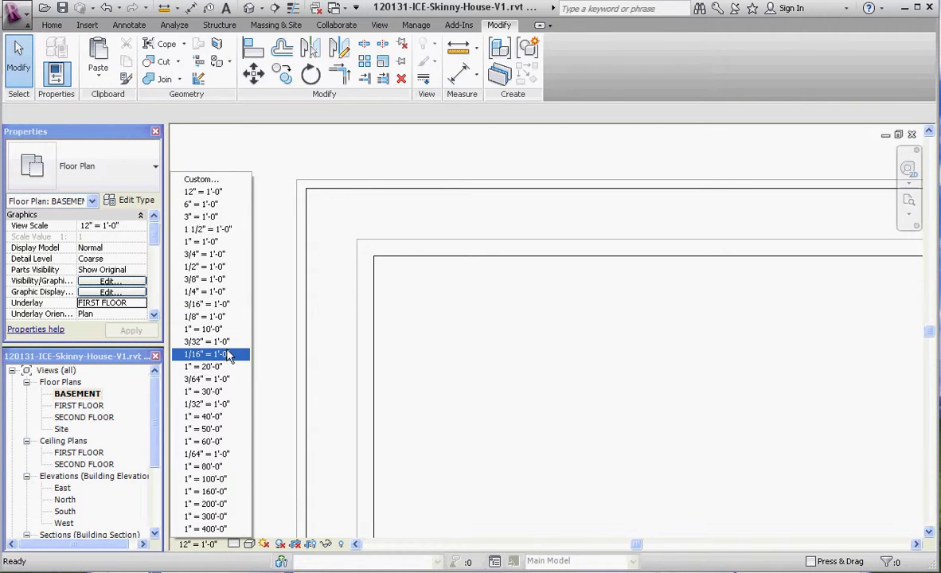
{"action": "left_click", "coordinate": [206, 316]}
{"action": "scroll", "coordinate": [494, 237], "scroll_direction": "down", "scroll_amount": 2}
{"action": "scroll", "coordinate": [372, 211], "scroll_direction": "up", "scroll_amount": 9}
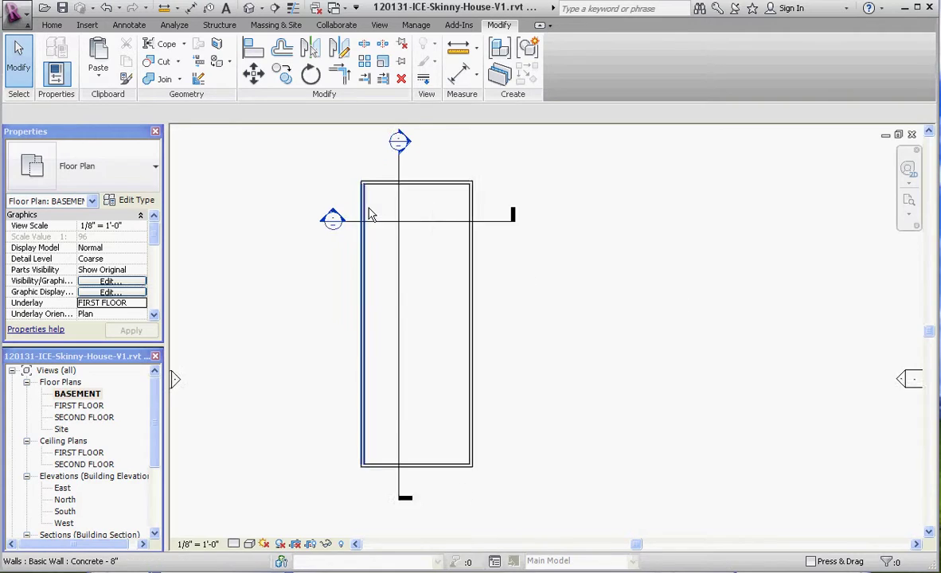
{"action": "scroll", "coordinate": [356, 204], "scroll_direction": "down", "scroll_amount": 4}
{"action": "scroll", "coordinate": [357, 227], "scroll_direction": "up", "scroll_amount": 6}
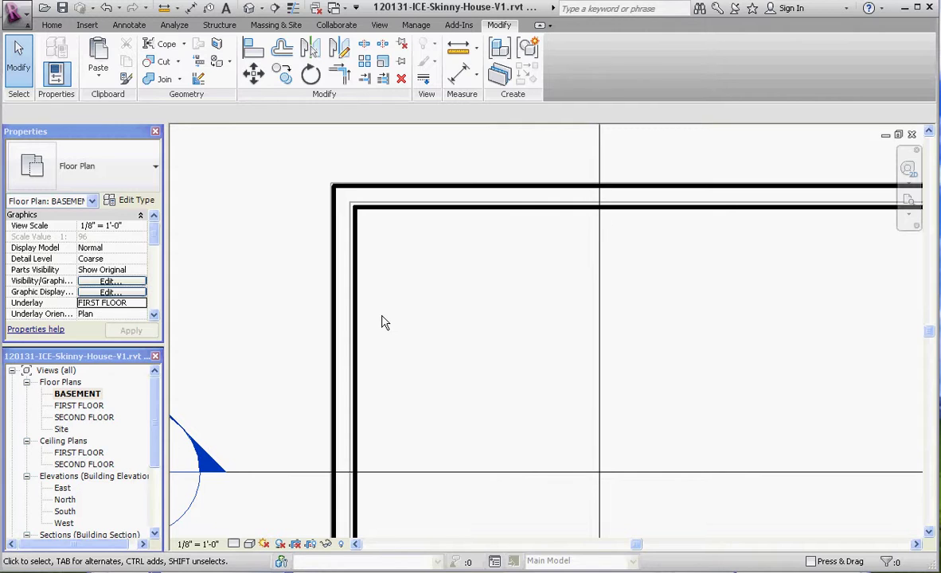
Step: Start a new floor on the Architecture tab, keeping Generic - 12" as the floor type
{"action": "left_click", "coordinate": [55, 26]}
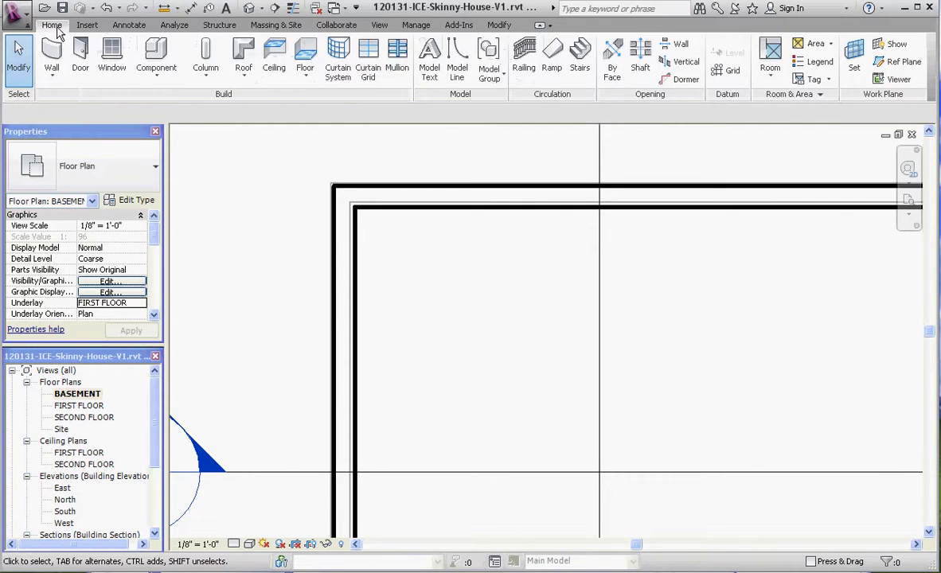
{"action": "left_click", "coordinate": [303, 53]}
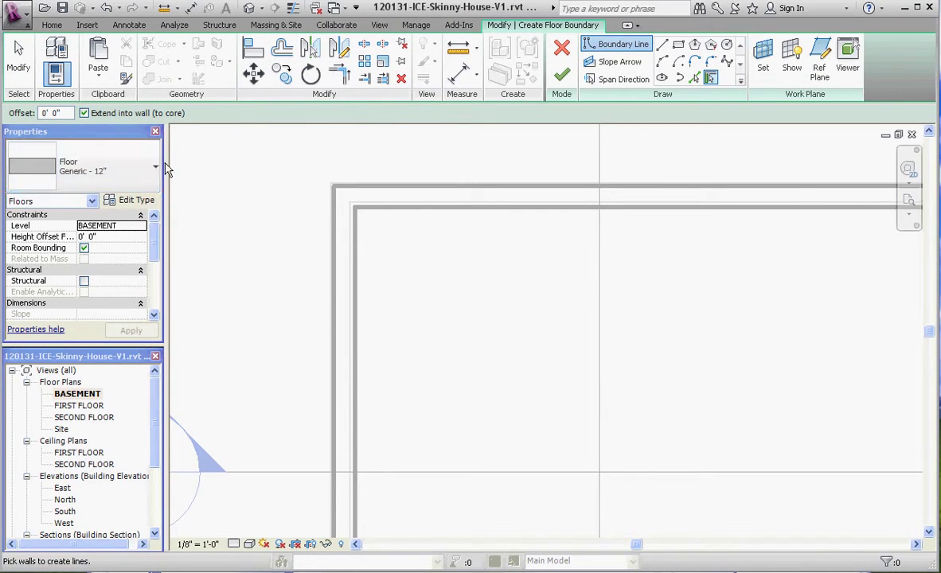
{"action": "left_click", "coordinate": [157, 168]}
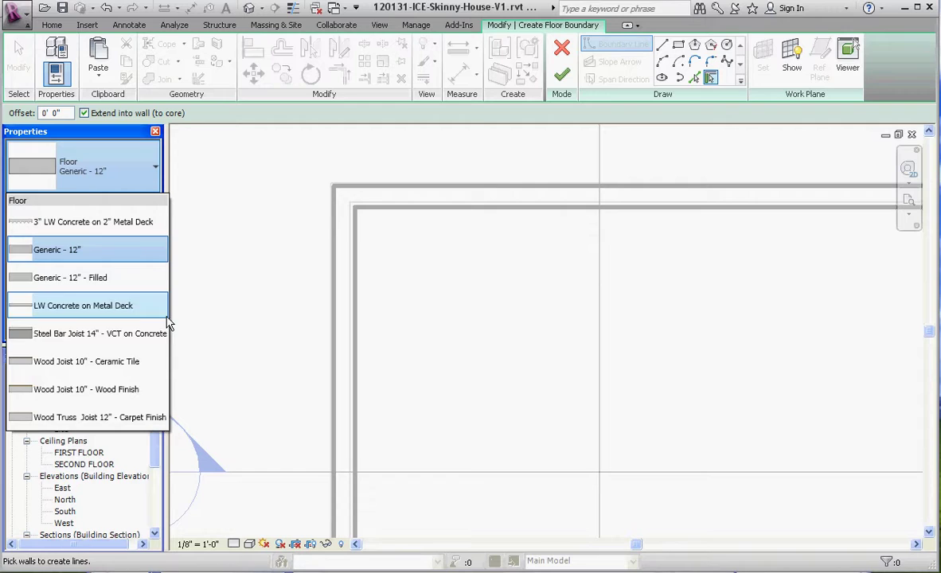
{"action": "left_click", "coordinate": [95, 166]}
Step: Duplicate the floor type as a new type named Concrete Slab 8"
{"action": "left_click", "coordinate": [134, 200]}
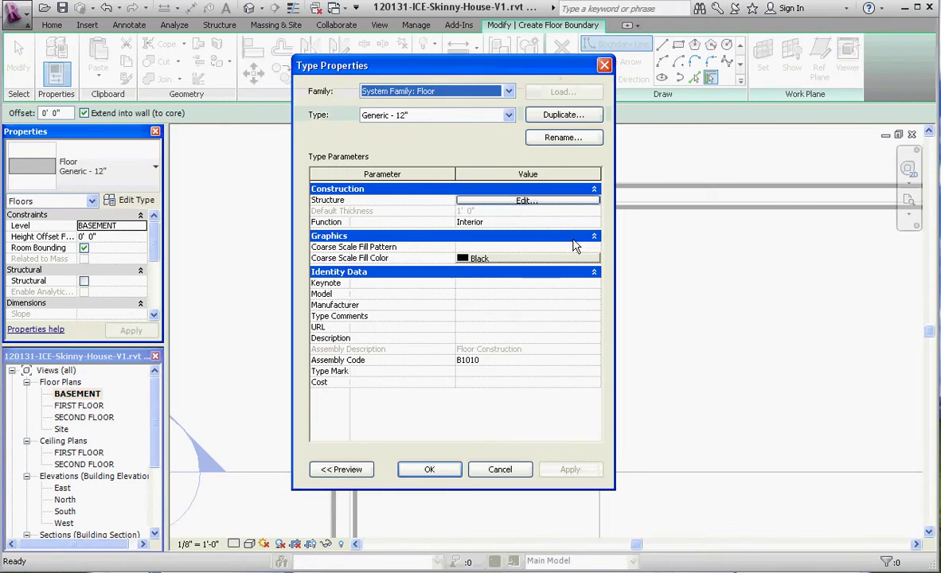
{"action": "left_click", "coordinate": [561, 115]}
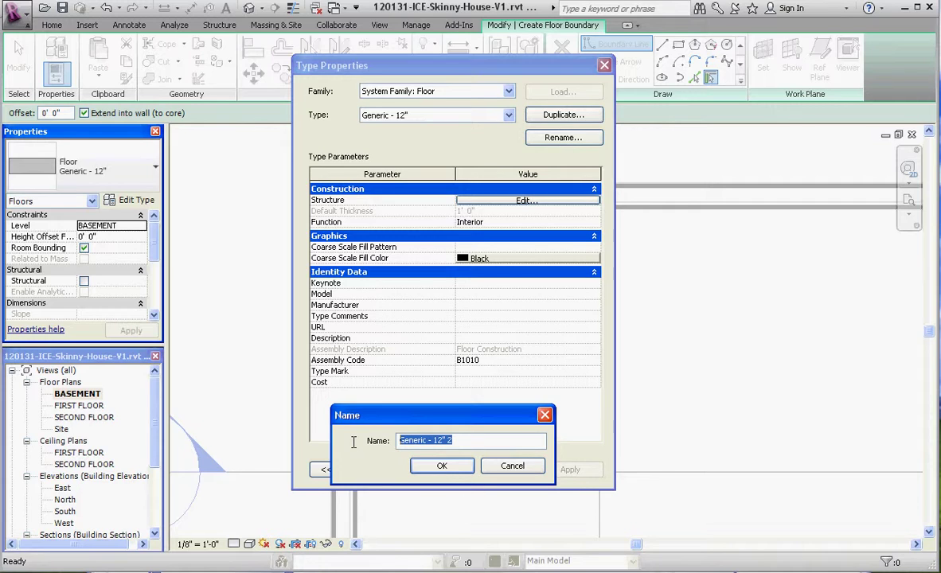
{"action": "type", "text": "Conc"}
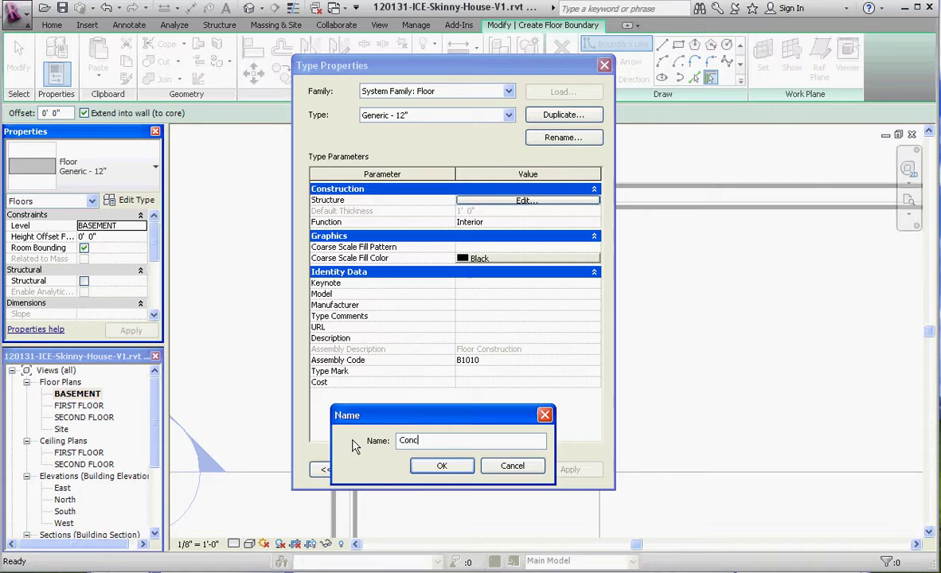
{"action": "type", "text": "rete Slagb"}
{"action": "key", "text": "BackSpace"}
{"action": "key", "text": "BackSpace"}
{"action": "type", "text": "b 8\""}
{"action": "left_click", "coordinate": [443, 467]}
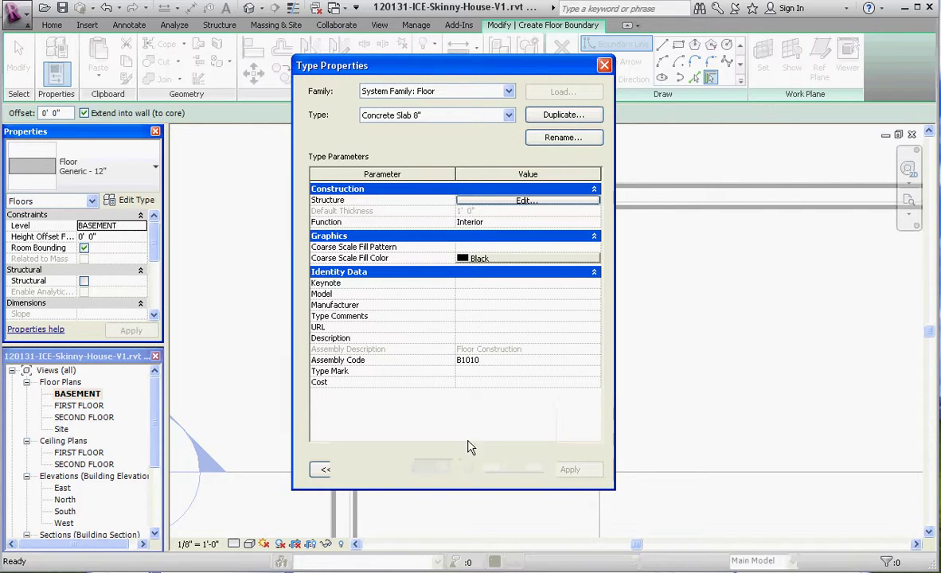
Step: Make the structure layer Concrete - Cast-in-Place Concrete, 8" thick
{"action": "left_click", "coordinate": [526, 201]}
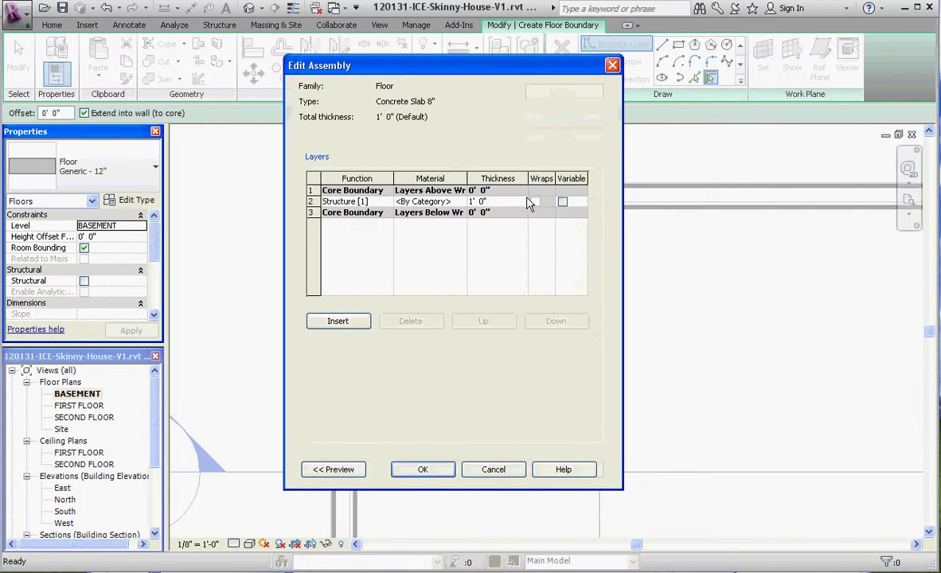
{"action": "left_click", "coordinate": [427, 201]}
{"action": "left_click", "coordinate": [462, 201]}
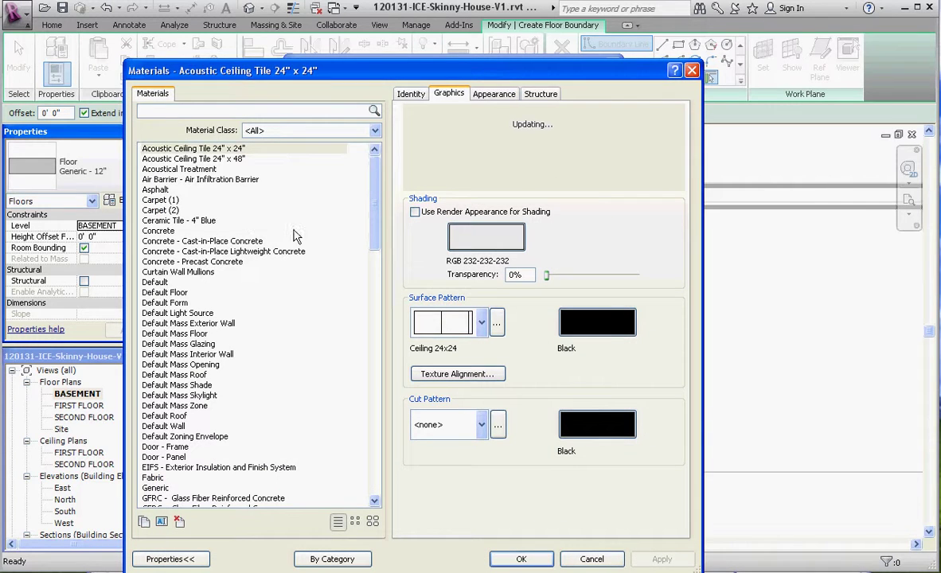
{"action": "mouse_move", "coordinate": [377, 203]}
{"action": "left_mouse_down"}
{"action": "mouse_move", "coordinate": [376, 250]}
{"action": "mouse_move", "coordinate": [376, 209]}
{"action": "left_mouse_up"}
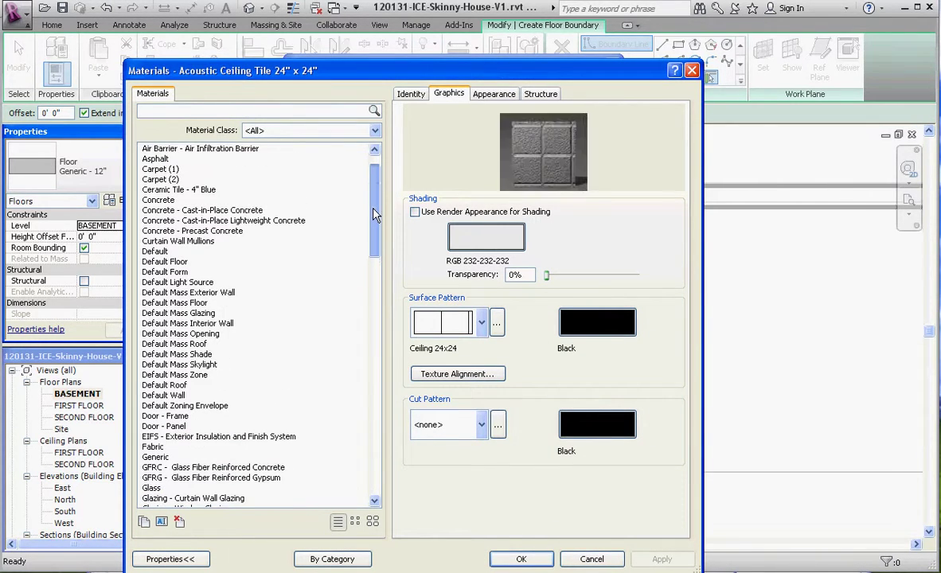
{"action": "left_click", "coordinate": [206, 210]}
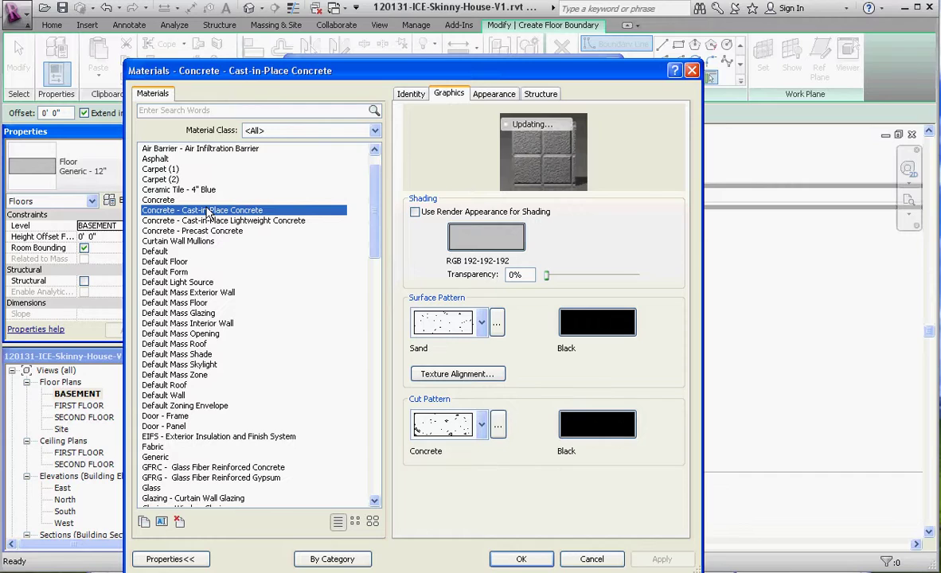
{"action": "left_click", "coordinate": [516, 558]}
{"action": "key", "text": "Tab"}
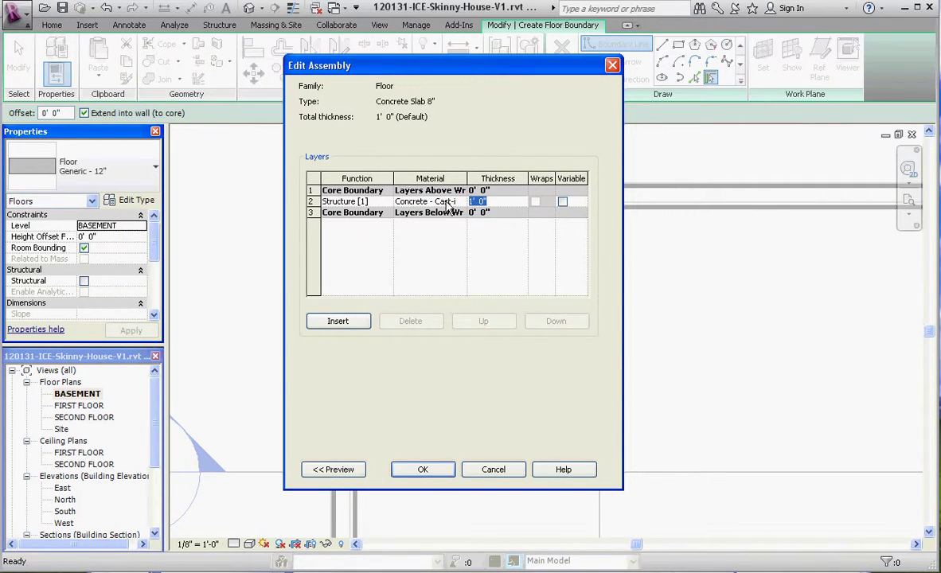
{"action": "type", "text": "8\""}
{"action": "left_click", "coordinate": [431, 471]}
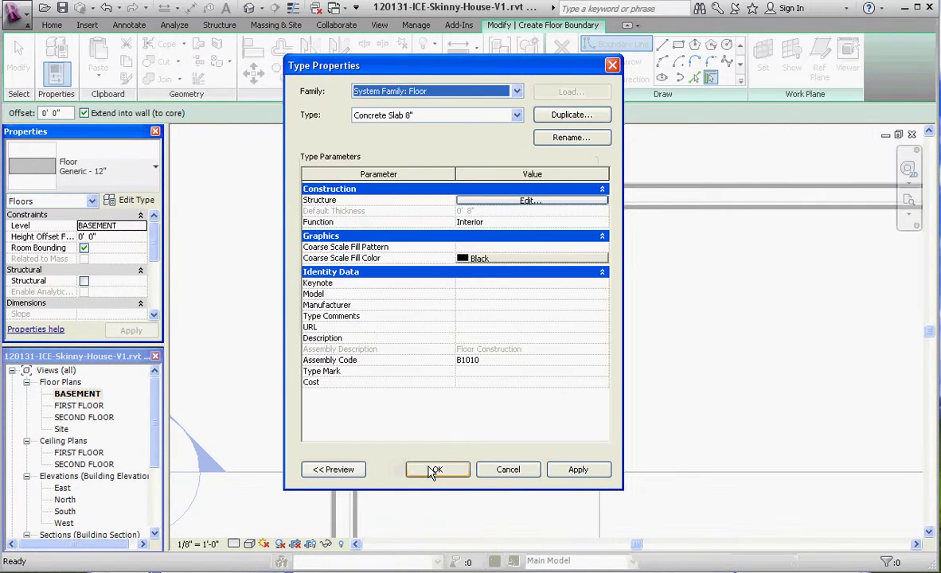
Step: Accept the Concrete Slab 8" type and set the boundary Offset to 0' 8"
{"action": "left_click", "coordinate": [435, 469]}
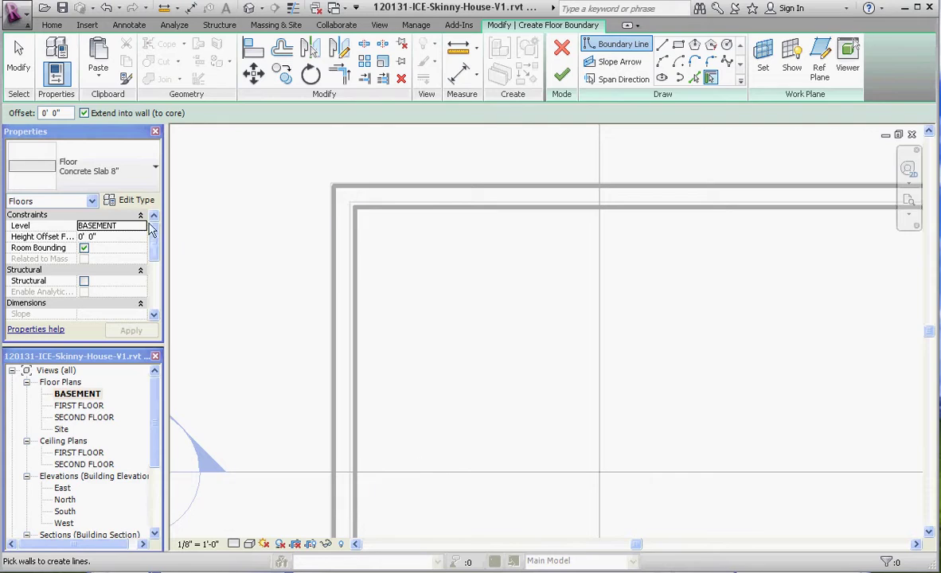
{"action": "scroll", "coordinate": [224, 165], "scroll_direction": "down", "scroll_amount": 1}
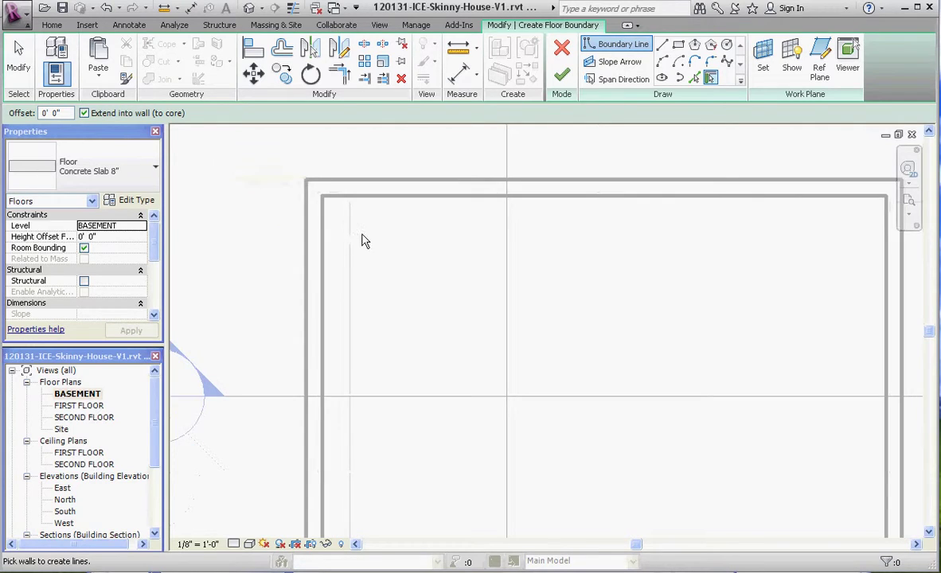
{"action": "scroll", "coordinate": [363, 242], "scroll_direction": "up", "scroll_amount": 1}
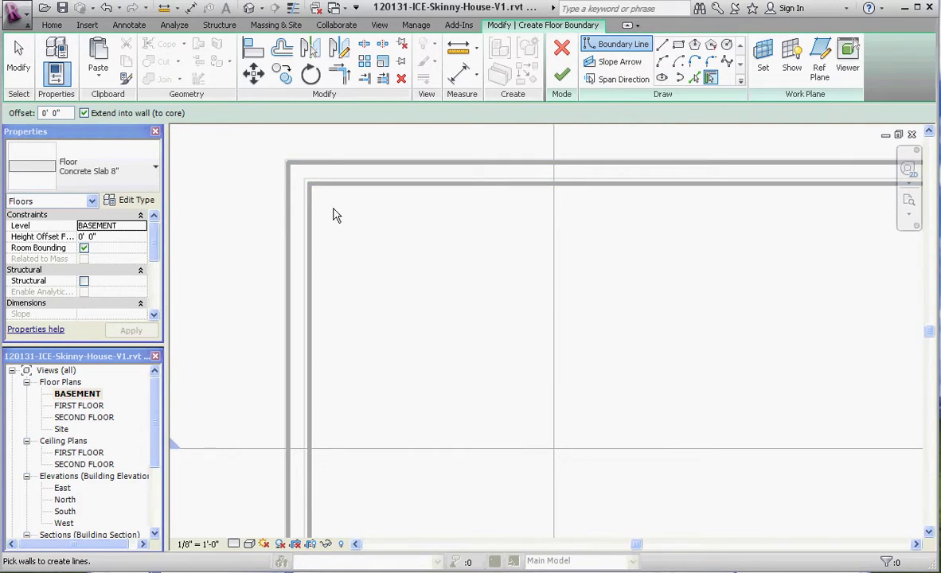
{"action": "middle_click_drag", "start_coordinate": [319, 193], "coordinate": [281, 204]}
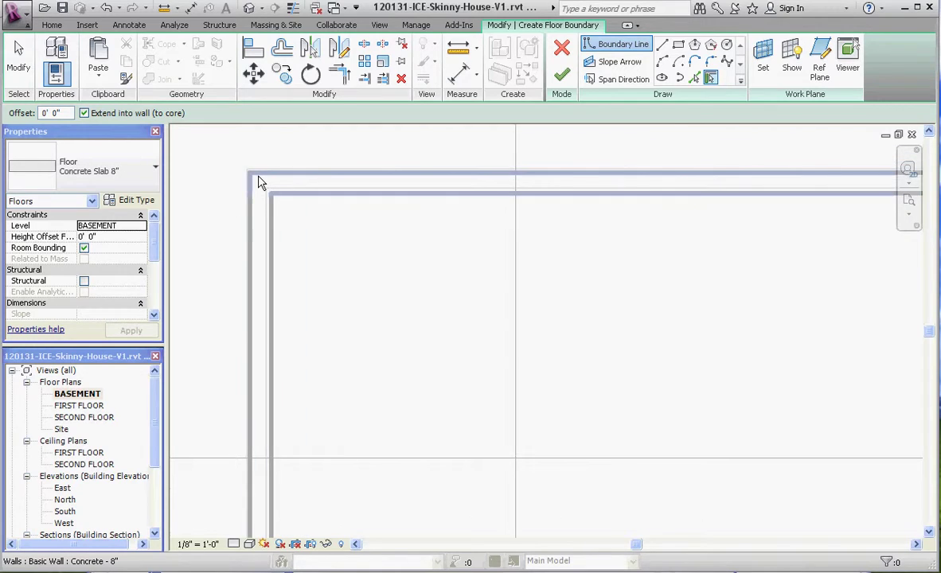
{"action": "scroll", "coordinate": [259, 182], "scroll_direction": "up", "scroll_amount": 1}
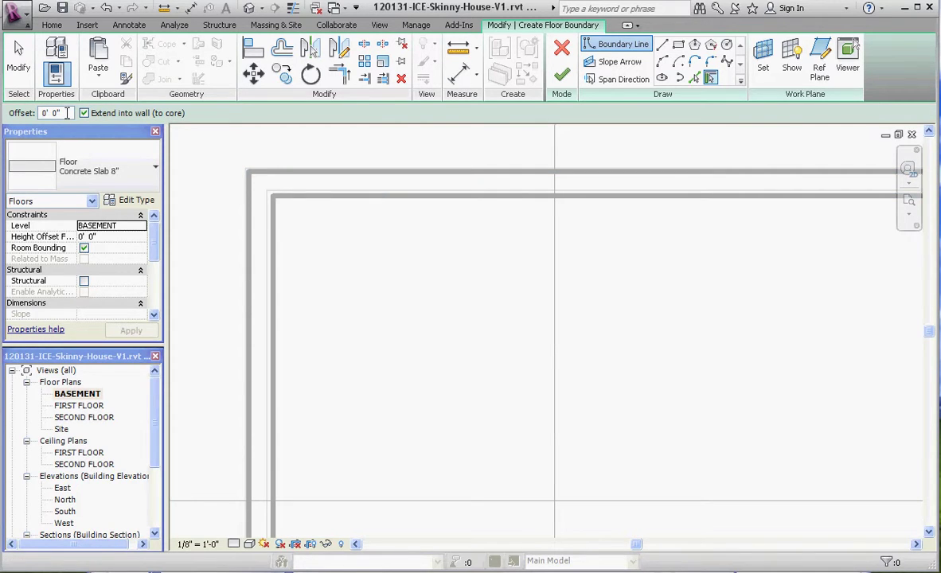
{"action": "left_click_drag", "start_coordinate": [67, 113], "coordinate": [23, 117]}
{"action": "type", "text": "8'"}
{"action": "key", "text": "Return"}
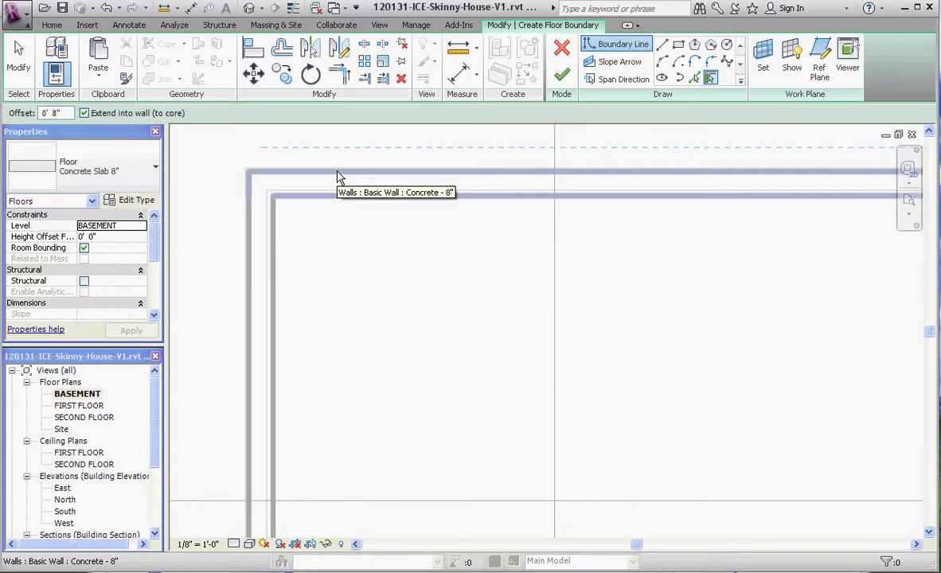
Step: Pick the top, right, bottom and left basement walls as the slab boundary
{"action": "left_click", "coordinate": [276, 179]}
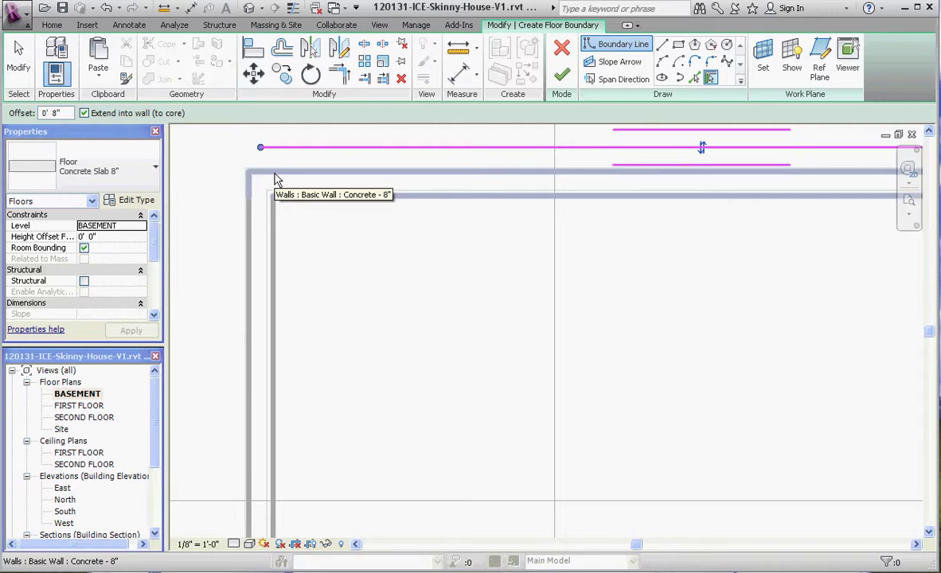
{"action": "scroll", "coordinate": [275, 179], "scroll_direction": "down", "scroll_amount": 3}
{"action": "scroll", "coordinate": [487, 189], "scroll_direction": "up", "scroll_amount": 2}
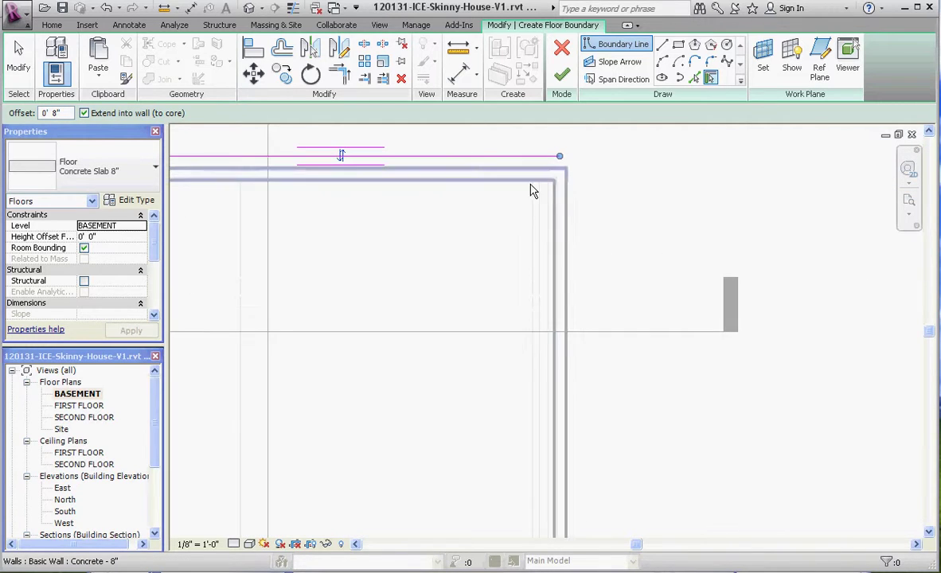
{"action": "left_click", "coordinate": [562, 197]}
{"action": "scroll", "coordinate": [523, 185], "scroll_direction": "down", "scroll_amount": 3}
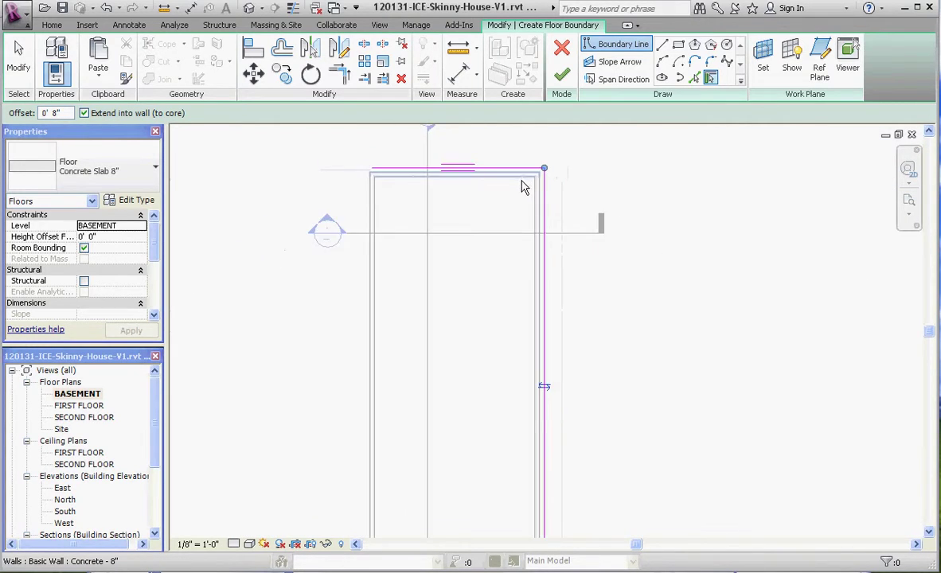
{"action": "scroll", "coordinate": [542, 366], "scroll_direction": "up", "scroll_amount": 3}
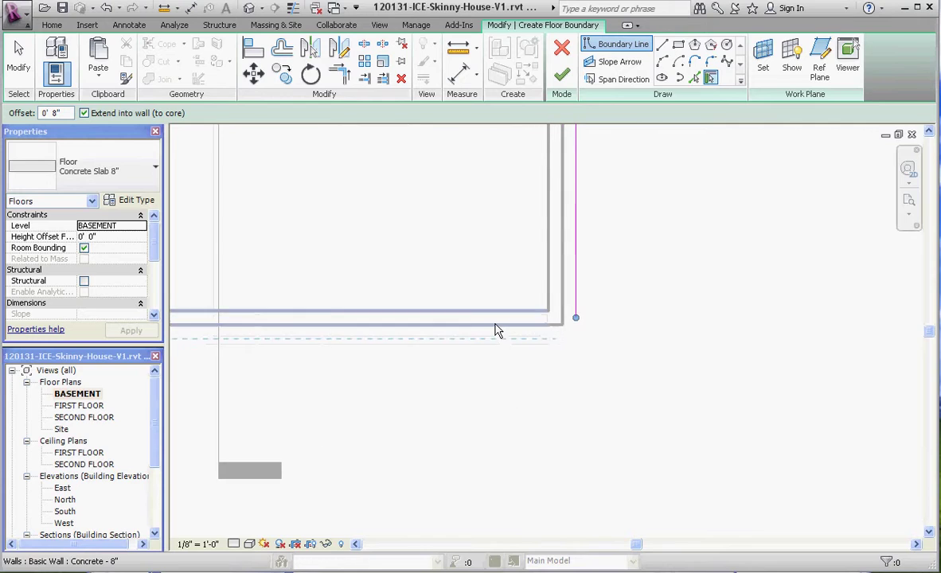
{"action": "left_click", "coordinate": [496, 325]}
{"action": "scroll", "coordinate": [539, 349], "scroll_direction": "down", "scroll_amount": 3}
{"action": "scroll", "coordinate": [470, 334], "scroll_direction": "up", "scroll_amount": 3}
{"action": "left_click", "coordinate": [468, 332]}
{"action": "scroll", "coordinate": [469, 333], "scroll_direction": "up", "scroll_amount": 1}
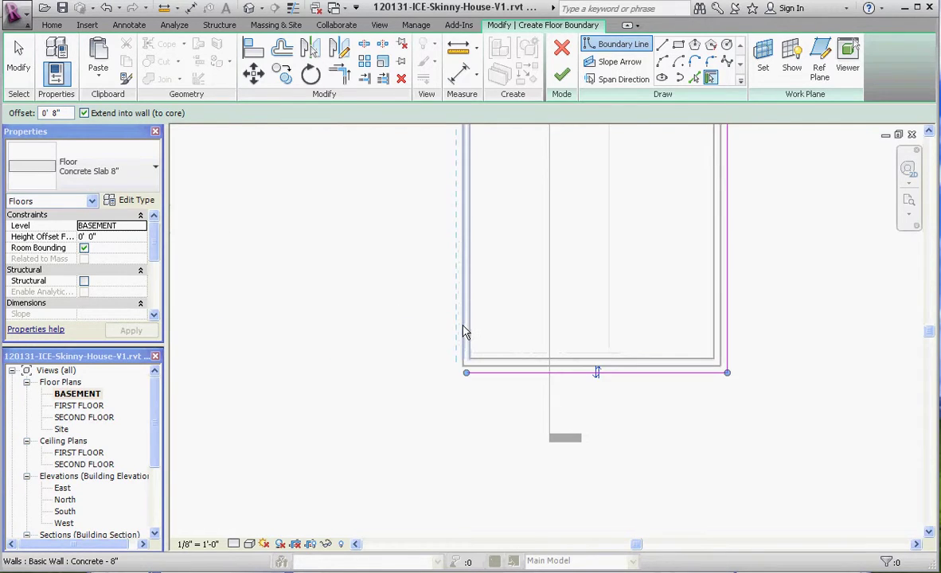
{"action": "scroll", "coordinate": [479, 452], "scroll_direction": "down", "scroll_amount": 3}
{"action": "scroll", "coordinate": [512, 278], "scroll_direction": "up", "scroll_amount": 1}
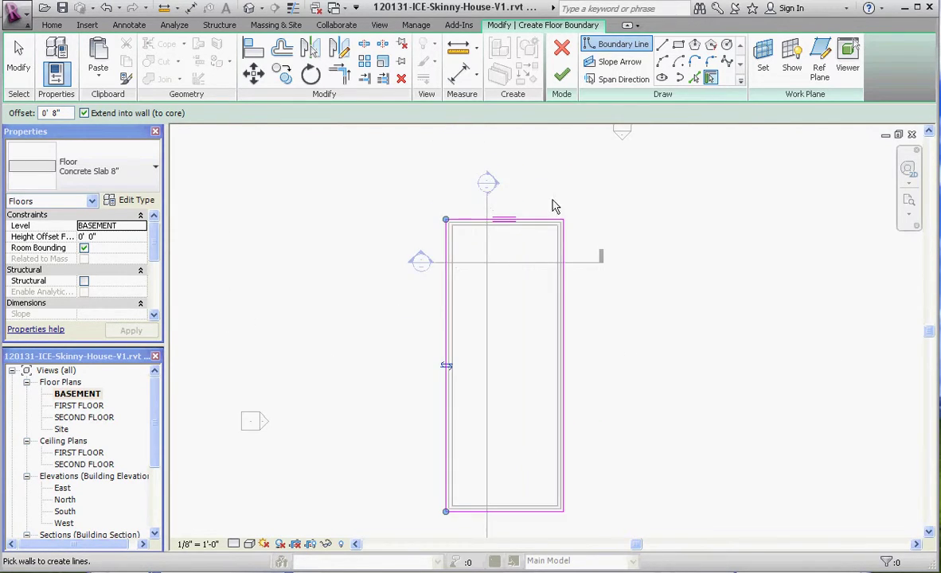
Step: Finish the basement slab, then open Section 1 to inspect the 8" slab edges past the walls
{"action": "left_click", "coordinate": [563, 75]}
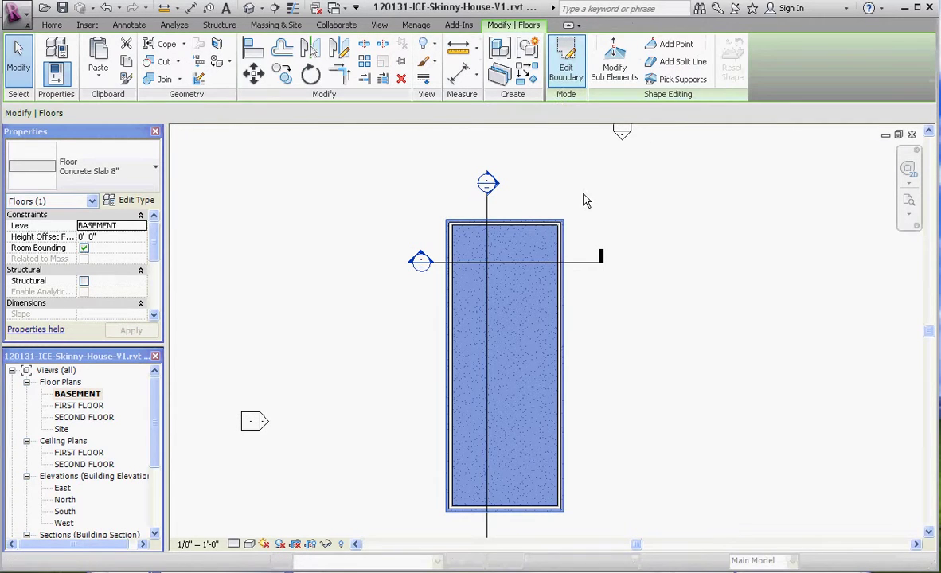
{"action": "scroll", "coordinate": [593, 298], "scroll_direction": "up", "scroll_amount": 2}
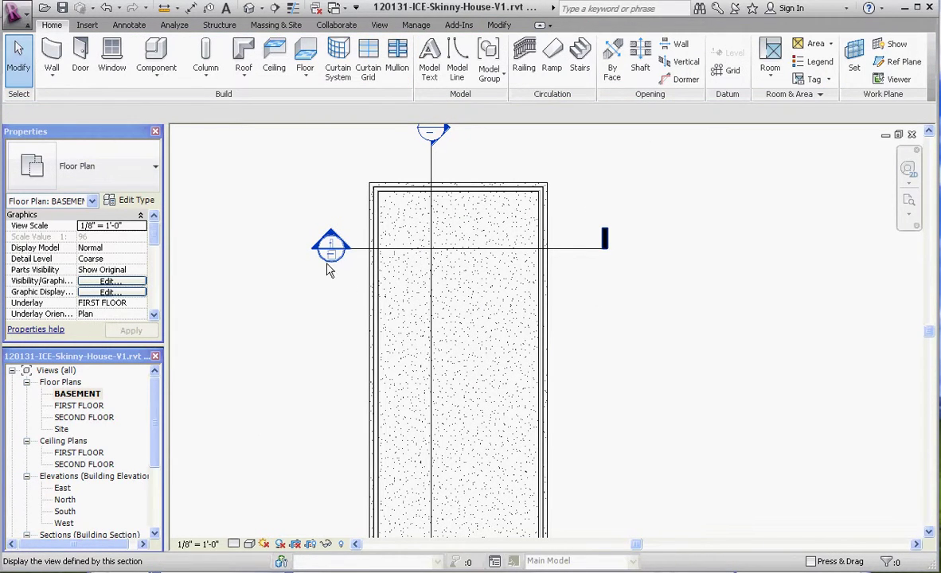
{"action": "double_click", "coordinate": [331, 238]}
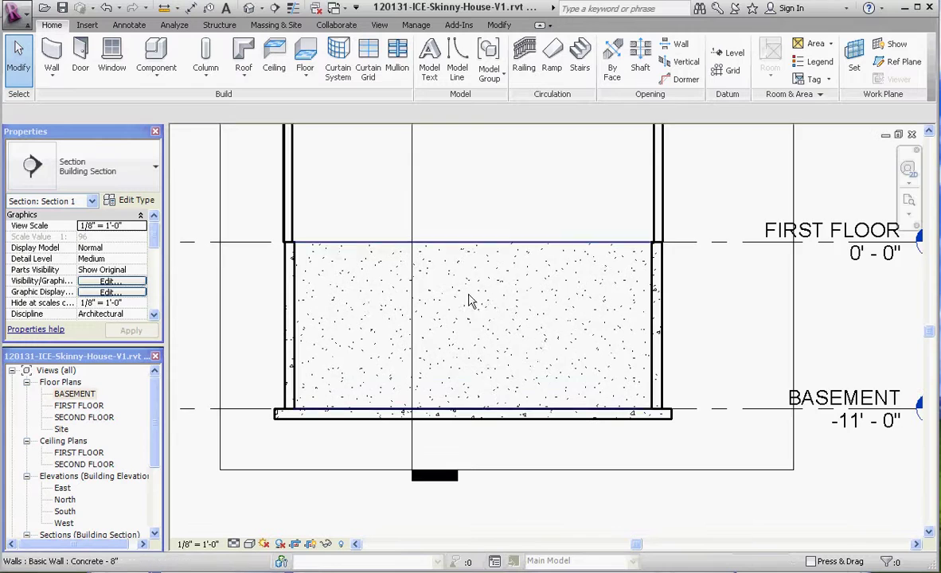
{"action": "scroll", "coordinate": [462, 293], "scroll_direction": "down", "scroll_amount": 2}
{"action": "scroll", "coordinate": [344, 360], "scroll_direction": "up", "scroll_amount": 2}
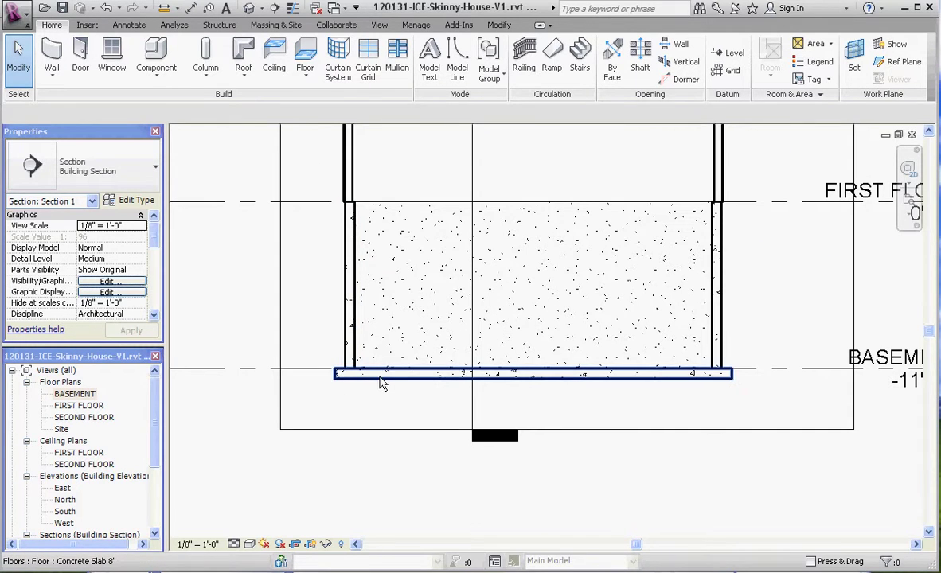
{"action": "scroll", "coordinate": [347, 377], "scroll_direction": "up", "scroll_amount": 2}
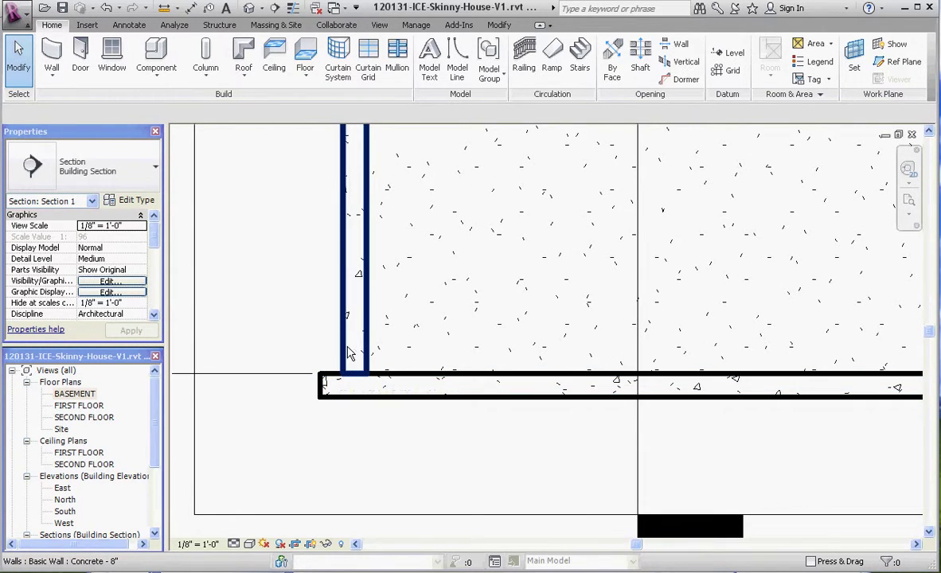
{"action": "scroll", "coordinate": [289, 430], "scroll_direction": "down", "scroll_amount": 2}
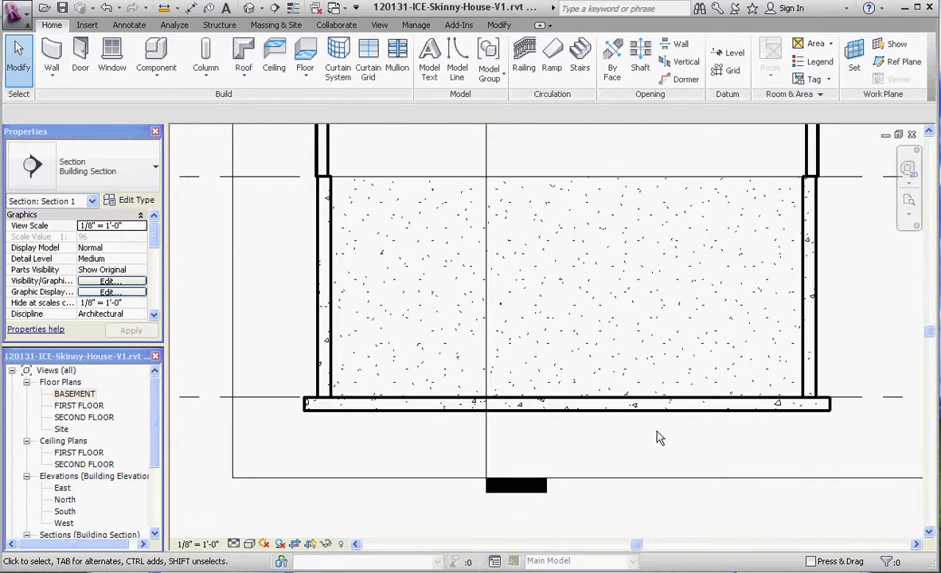
{"action": "scroll", "coordinate": [721, 484], "scroll_direction": "down", "scroll_amount": 2}
{"action": "scroll", "coordinate": [722, 484], "scroll_direction": "up", "scroll_amount": 2}
{"action": "scroll", "coordinate": [506, 437], "scroll_direction": "down", "scroll_amount": 2}
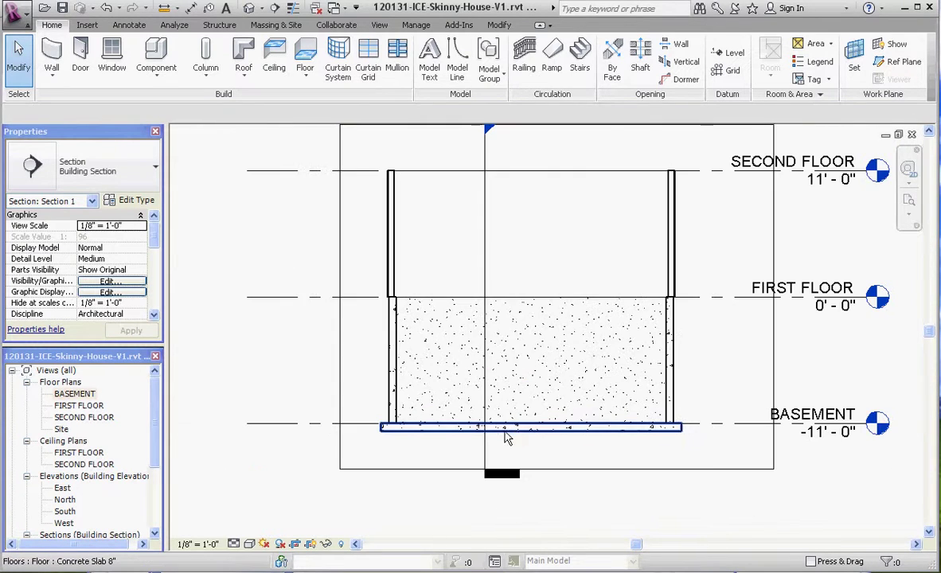